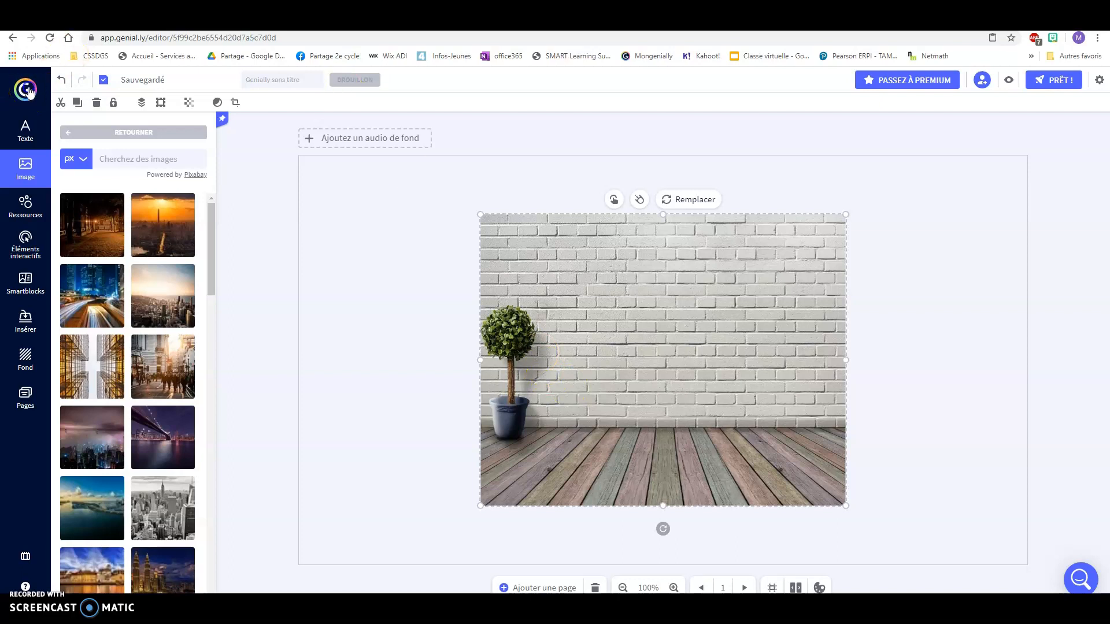
pyautogui.click(26, 89)
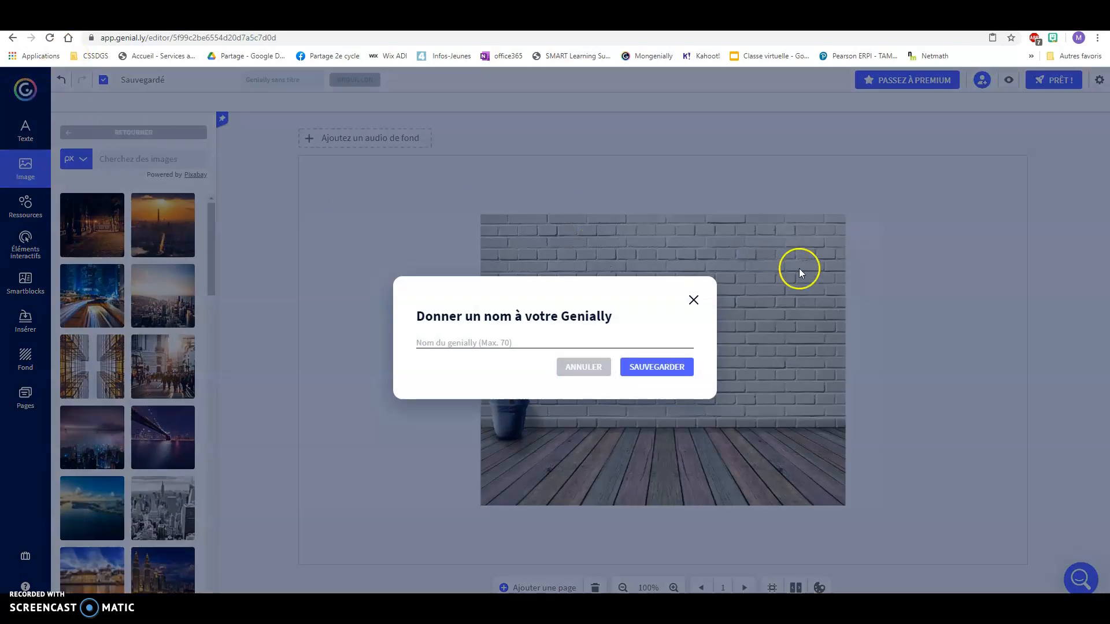
pyautogui.click(694, 299)
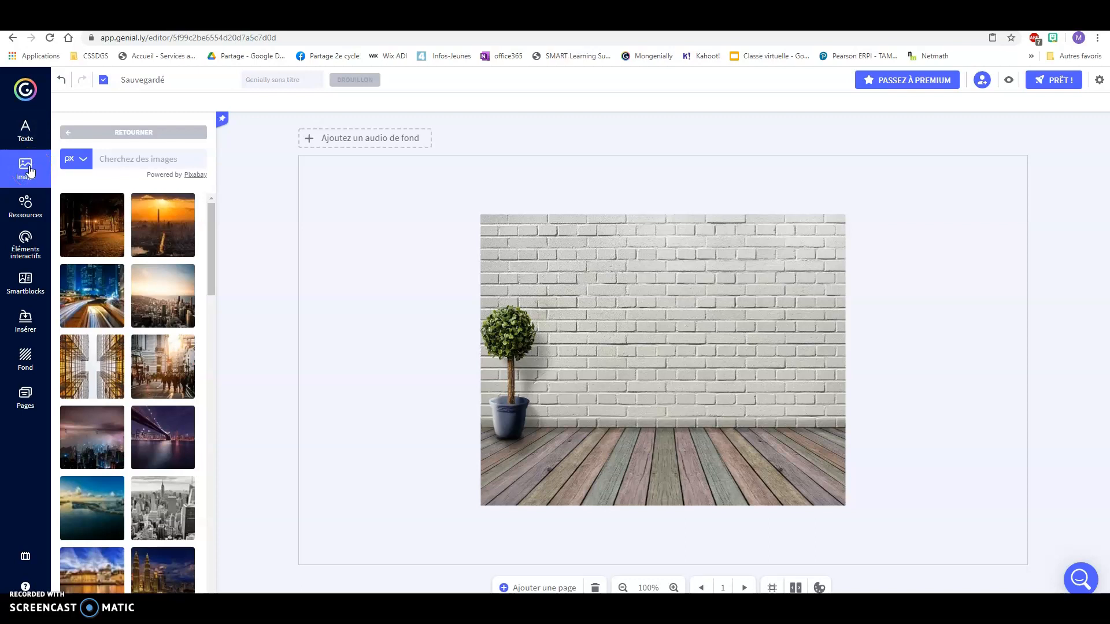
pyautogui.click(601, 251)
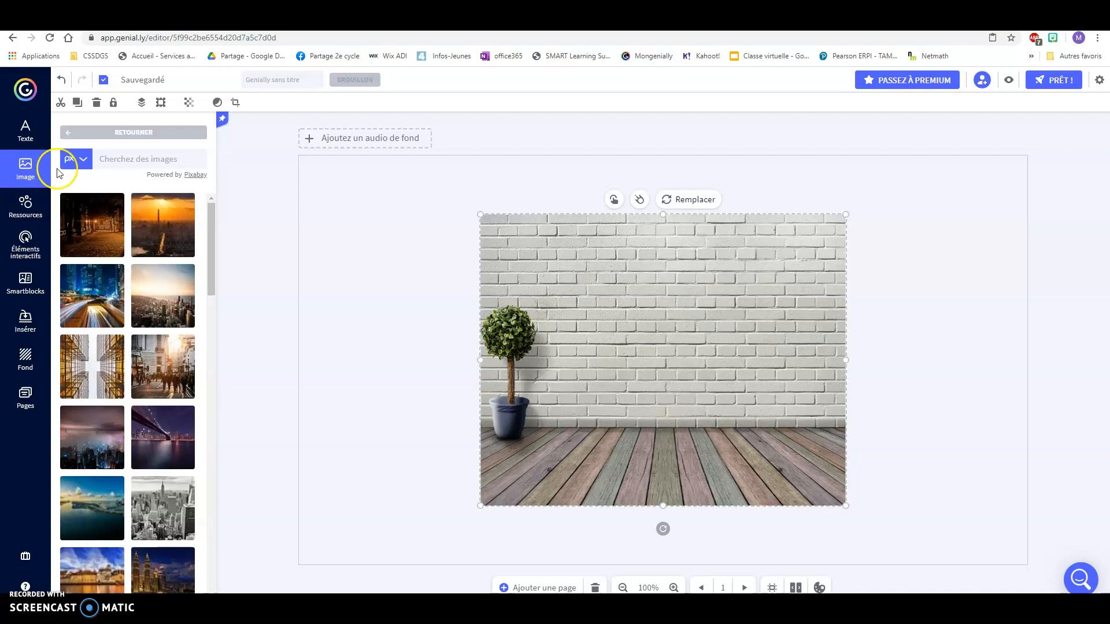
pyautogui.click(129, 154)
pyautogui.click(11, 169)
pyautogui.click(16, 170)
# Step: Look through the available image sources and open the full Pixabay collection
pyautogui.click(68, 132)
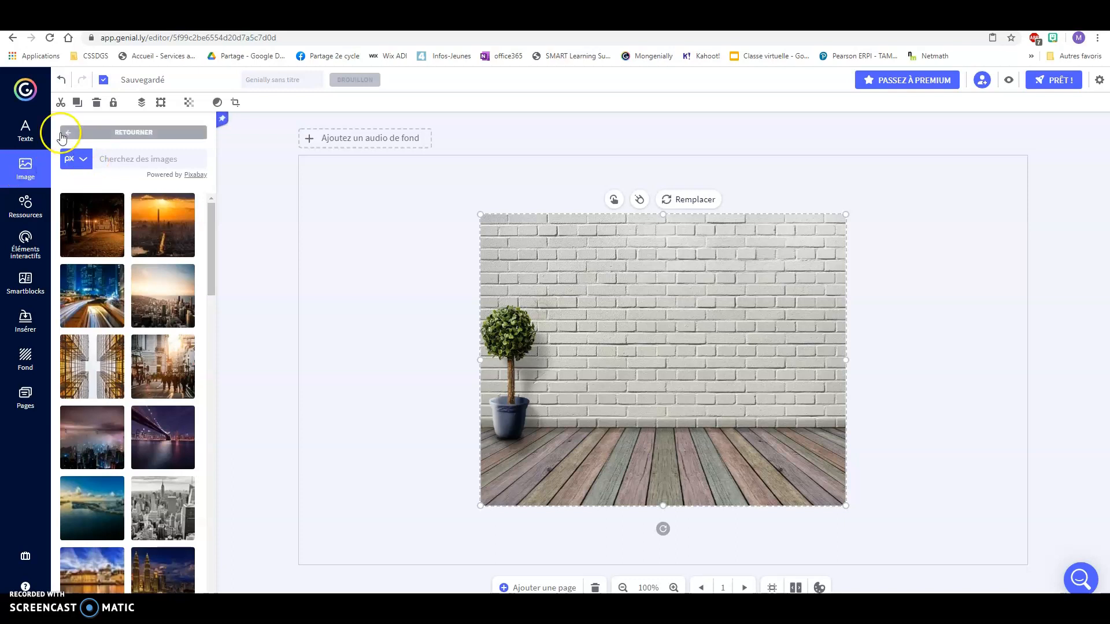
pyautogui.scroll(-5, 104, 416)
pyautogui.scroll(1, 105, 416)
pyautogui.scroll(-3, 137, 347)
pyautogui.scroll(-2, 137, 350)
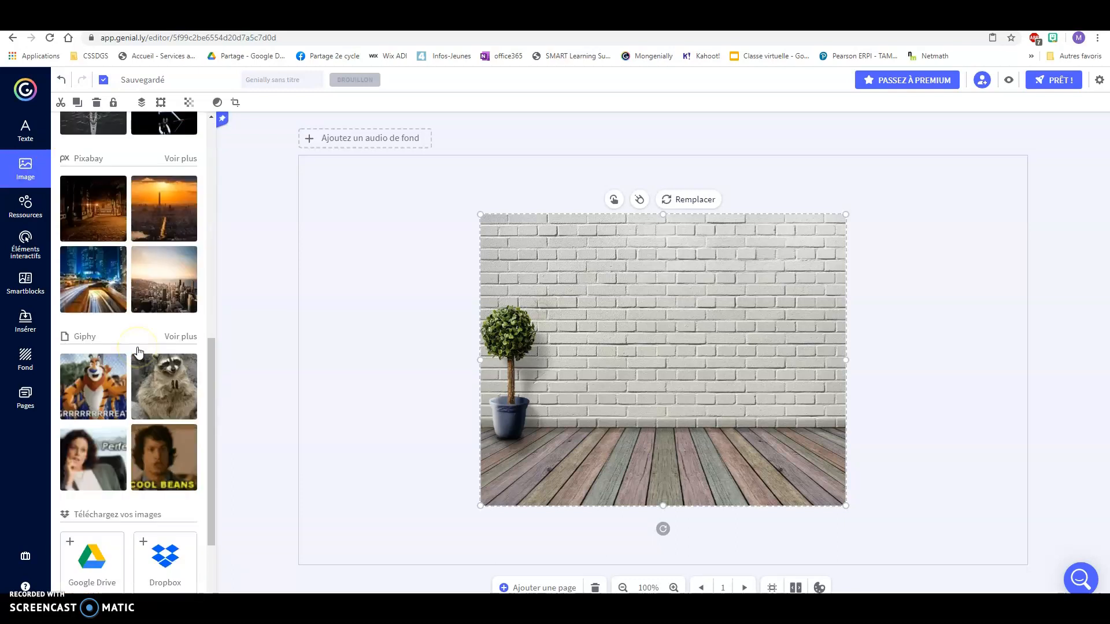
pyautogui.scroll(4, 137, 370)
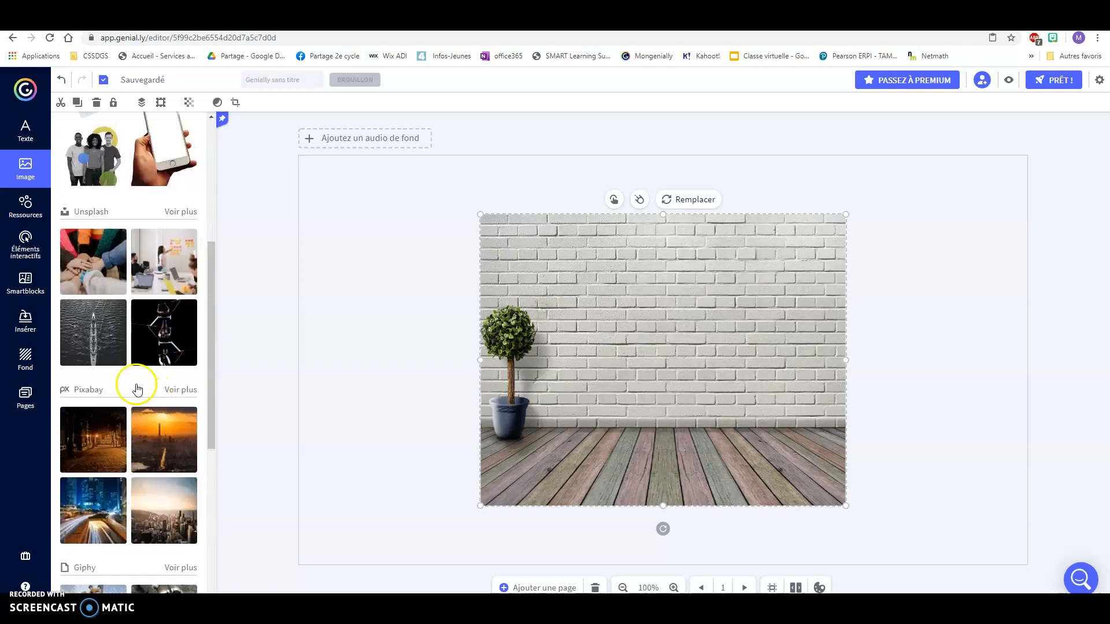
pyautogui.click(173, 390)
# Step: Search Pixabay for "wall" and enlarge the white brick wall image to cover the whole page
pyautogui.click(120, 159)
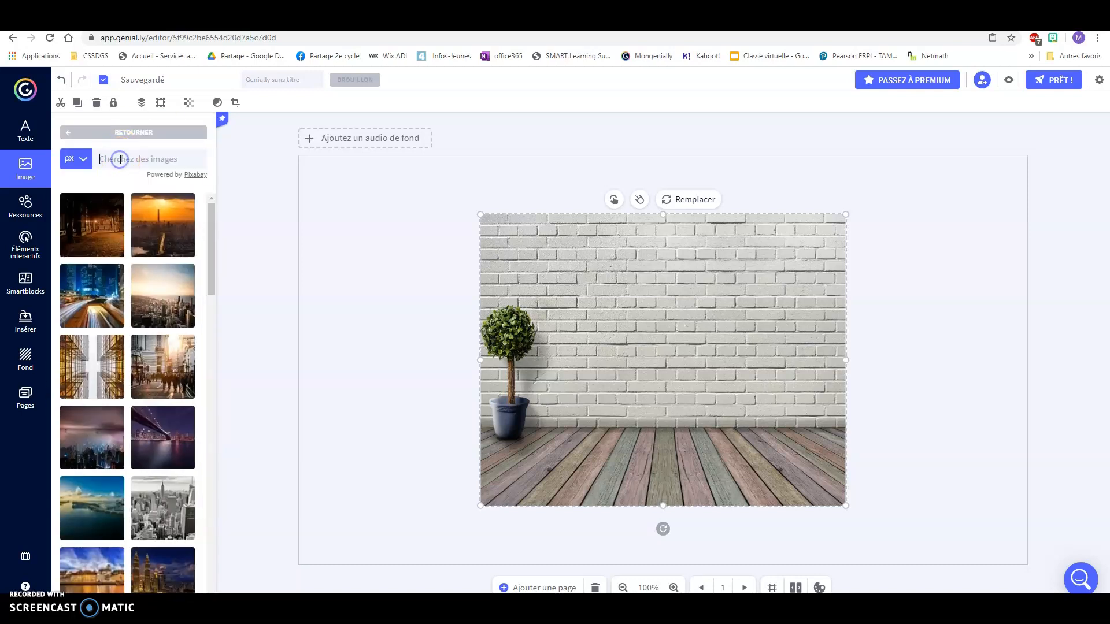
pyautogui.write('wal')
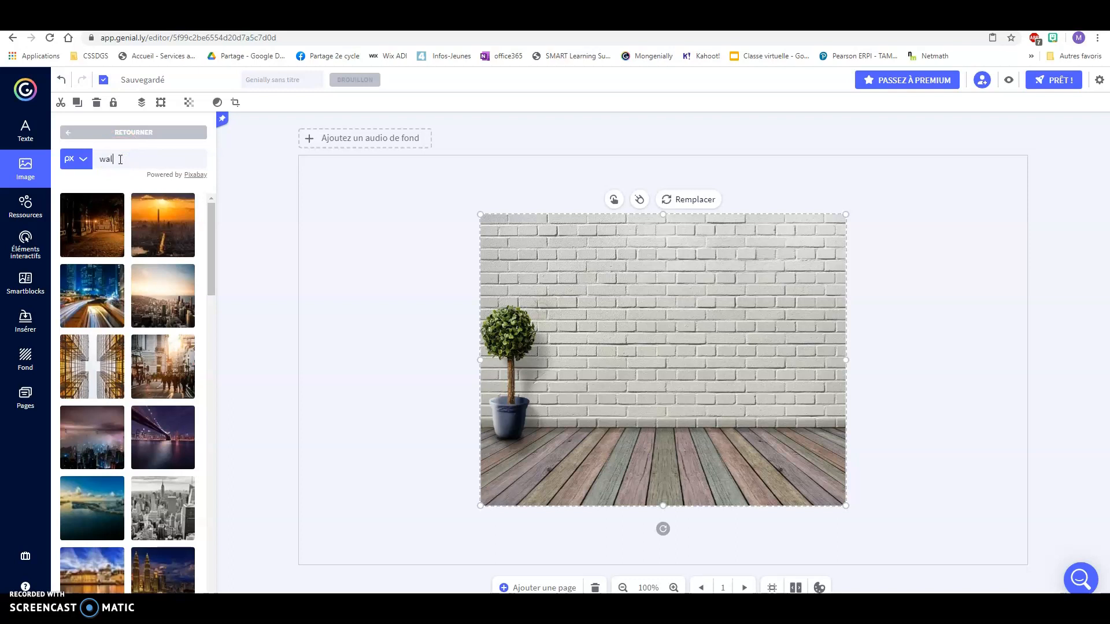
pyautogui.write('l')
pyautogui.press('Return')
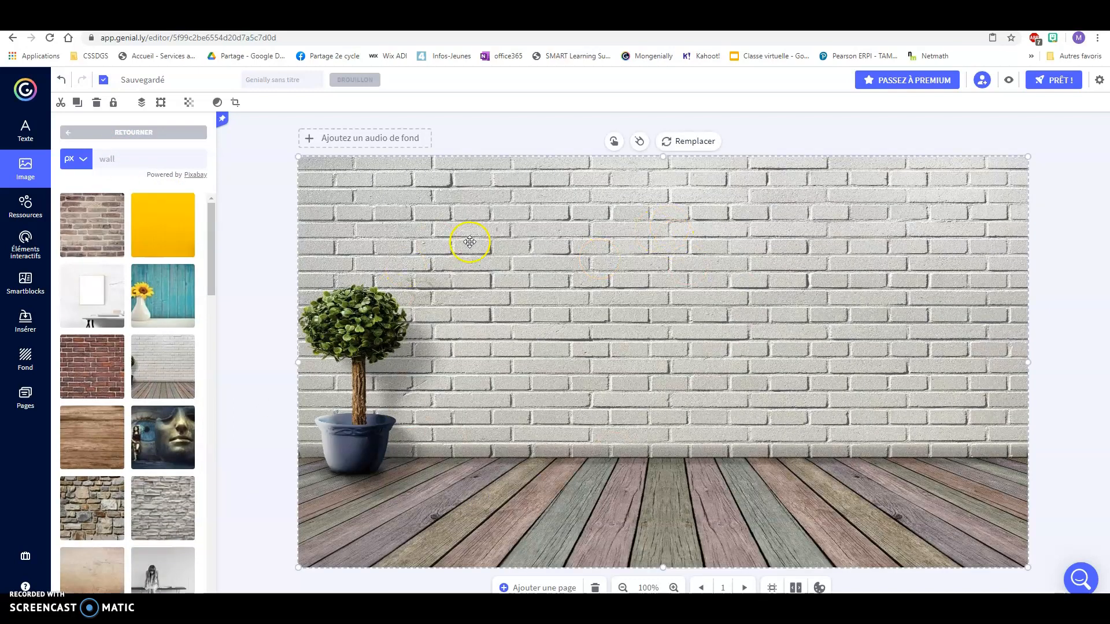
# Step: Title the creation "Classe virtuelle"
pyautogui.click(1067, 238)
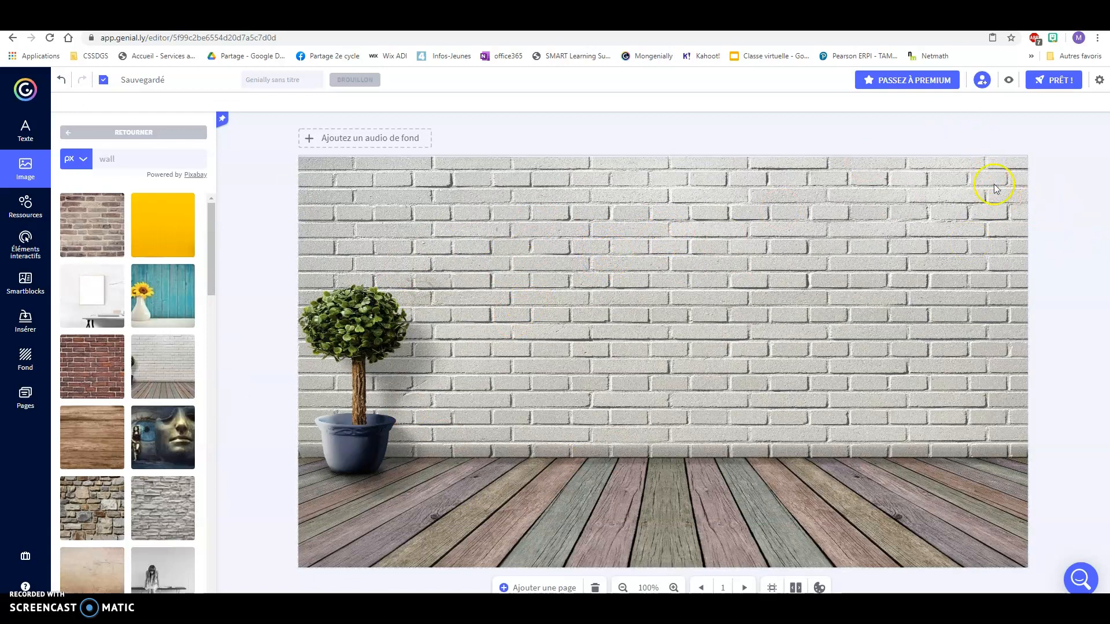
pyautogui.click(268, 80)
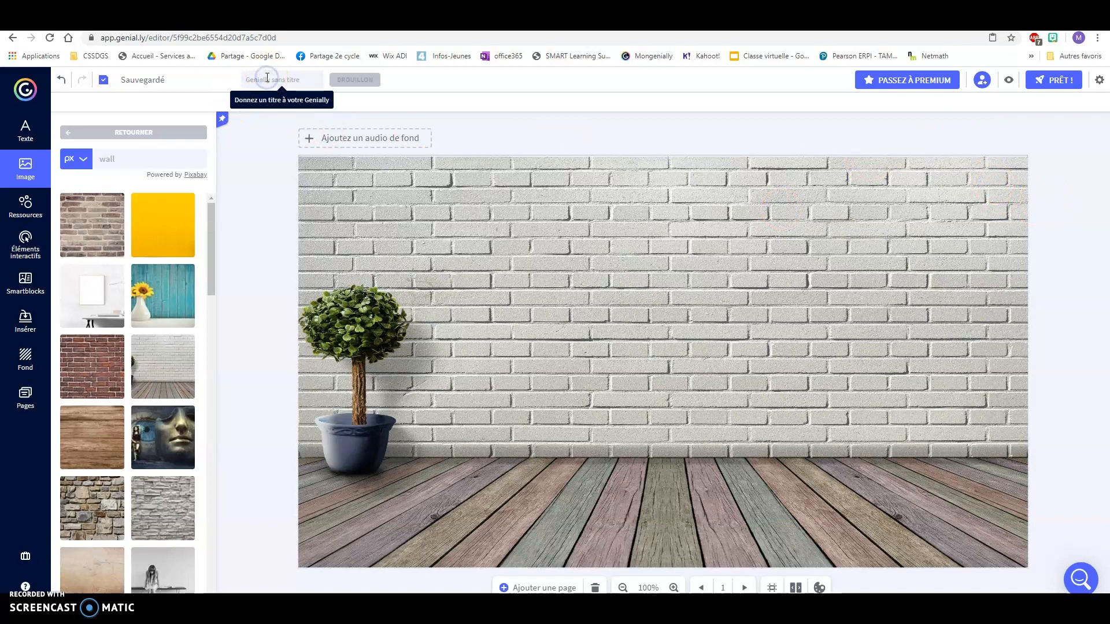
pyautogui.write('Classe virtuelle')
# Step: Search Pixabay for "mailbox" and insert the grey mailbox with a red flag onto the page
pyautogui.doubleClick(120, 157)
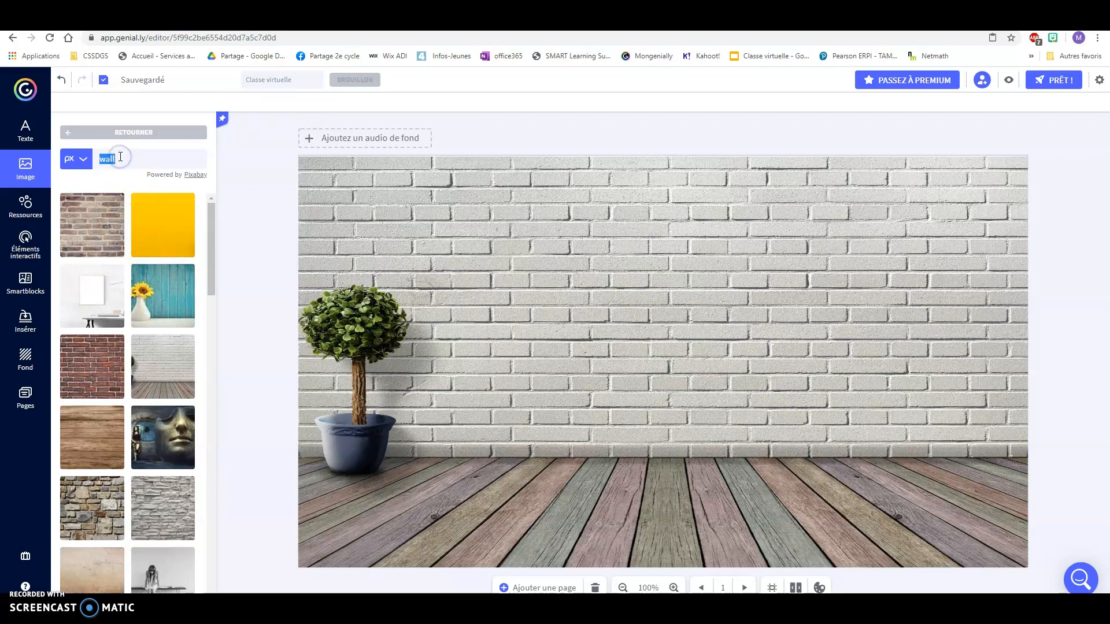
pyautogui.press('BackSpace')
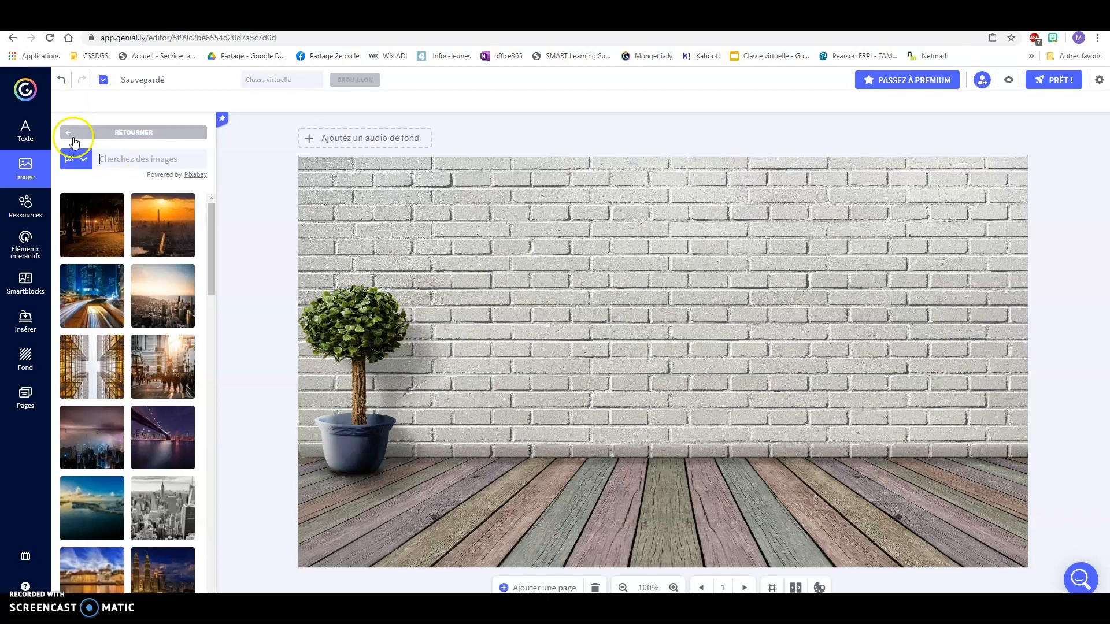
pyautogui.click(123, 158)
pyautogui.write('f')
pyautogui.press('BackSpace')
pyautogui.write('b')
pyautogui.press('BackSpace')
pyautogui.write('mailbox')
pyautogui.press('Return')
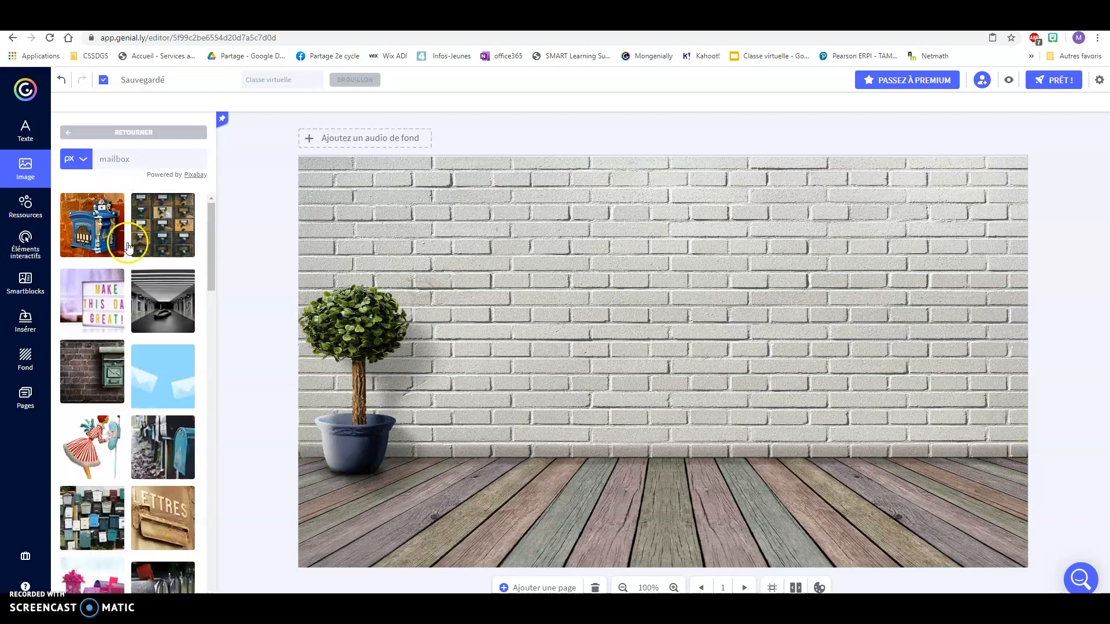
pyautogui.scroll(-3, 130, 465)
pyautogui.scroll(-4, 130, 466)
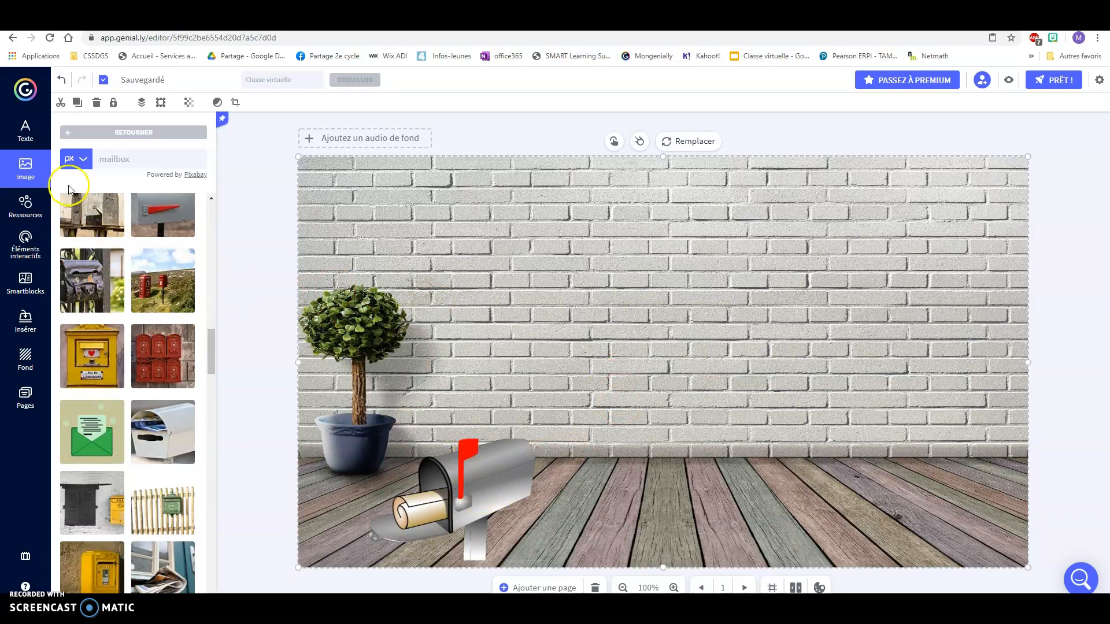
# Step: Shrink the mailbox image and place it on the floor beside the potted tree
pyautogui.click(451, 474)
pyautogui.moveTo(545, 438); pyautogui.dragTo(526, 452)
pyautogui.moveTo(467, 482)
pyautogui.mouseDown()
pyautogui.moveTo(468, 449)
pyautogui.moveTo(481, 478)
pyautogui.mouseUp()
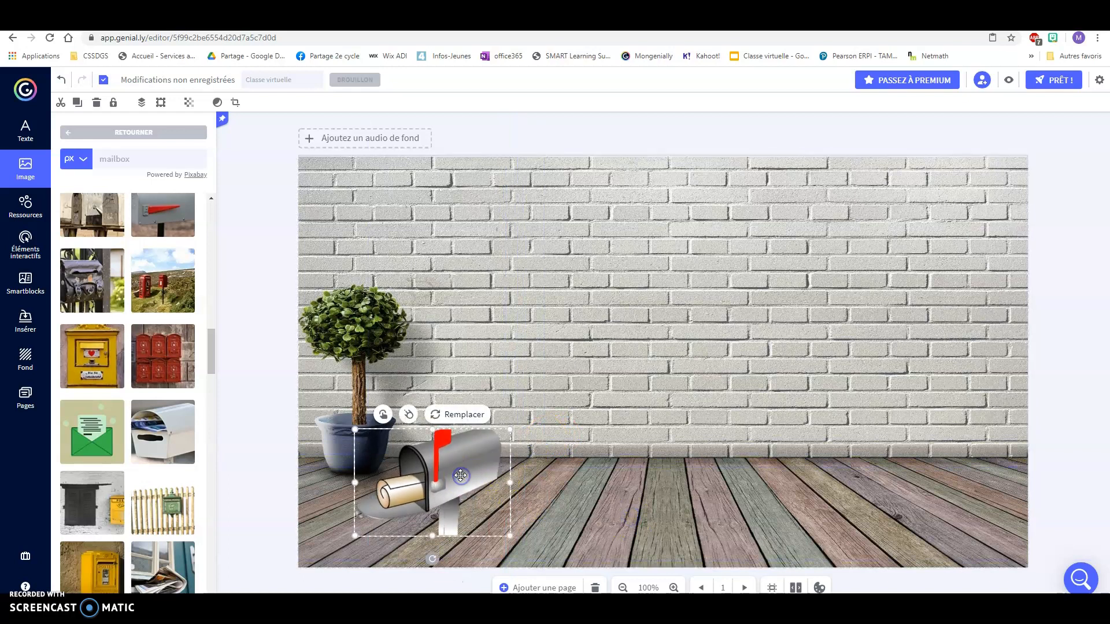
pyautogui.click(557, 513)
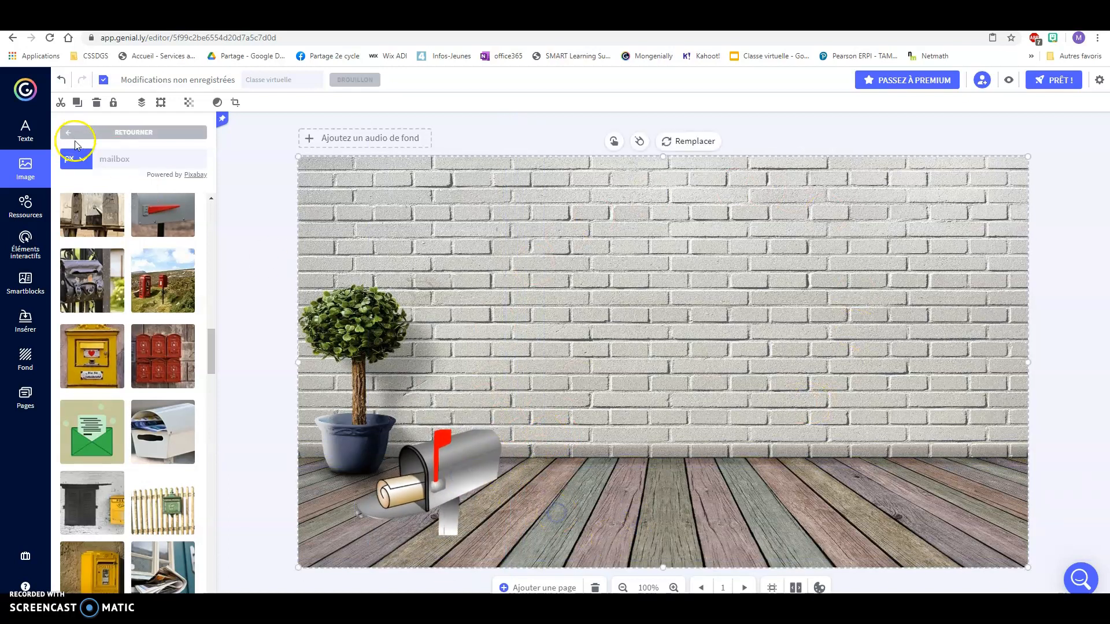
# Step: Search Pixabay for "whiteboard" and insert the blank wood-framed whiteboard on an easel
pyautogui.doubleClick(140, 159)
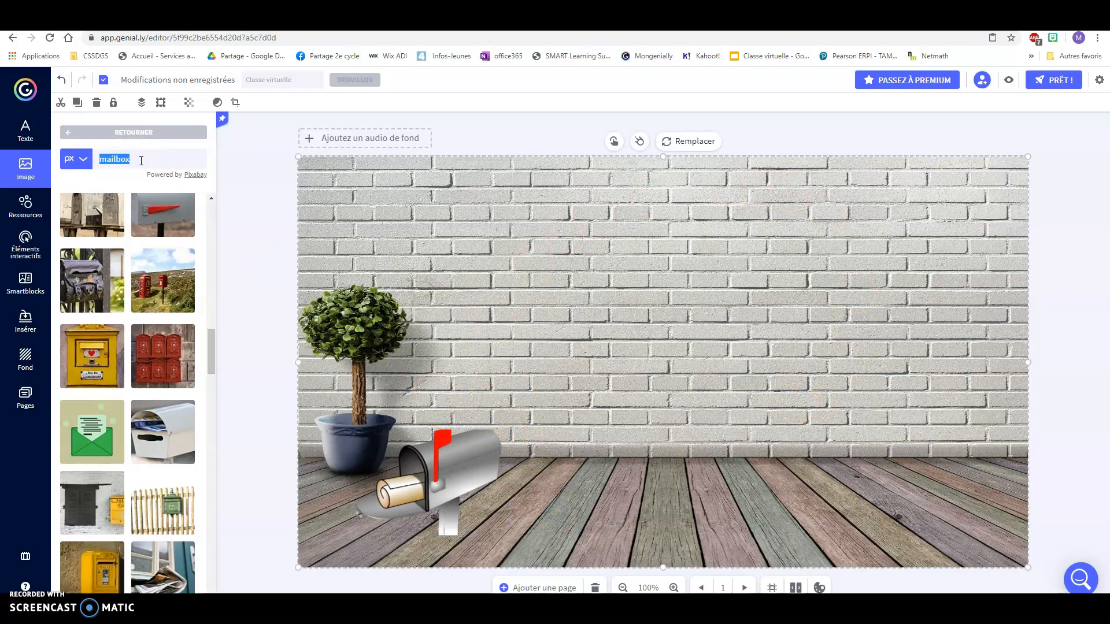
pyautogui.write('whiteb')
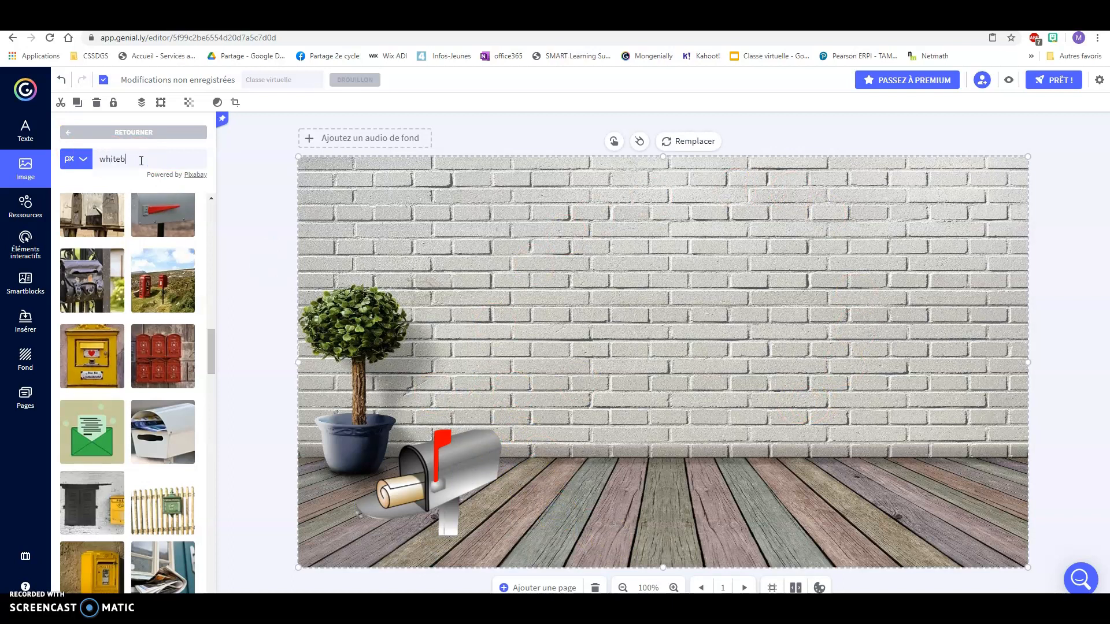
pyautogui.write('oard')
pyautogui.press('Return')
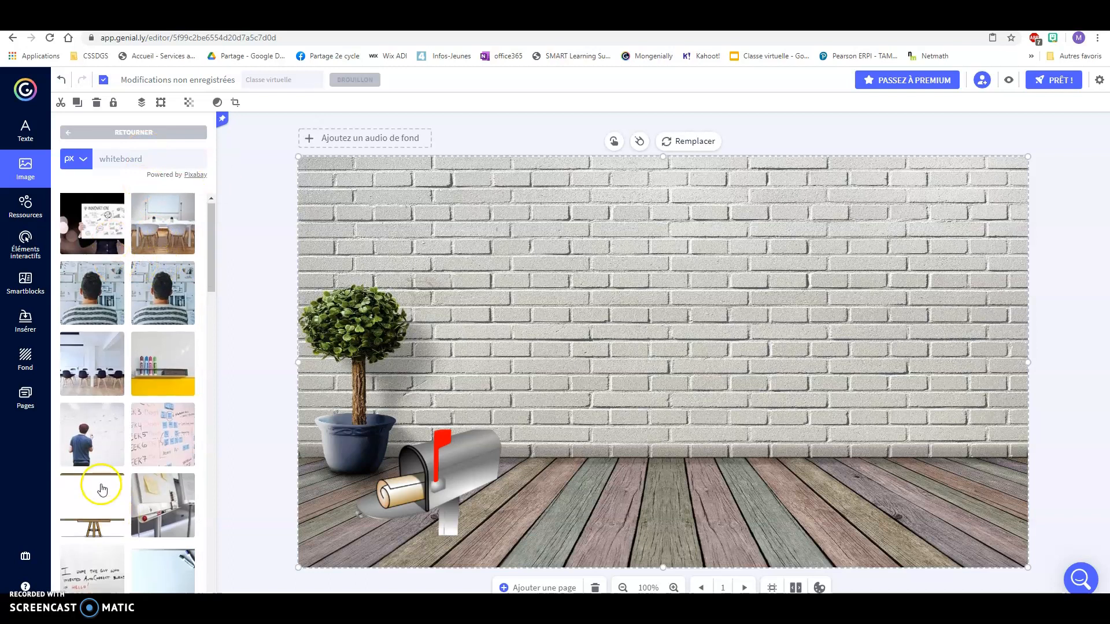
pyautogui.scroll(-5, 101, 488)
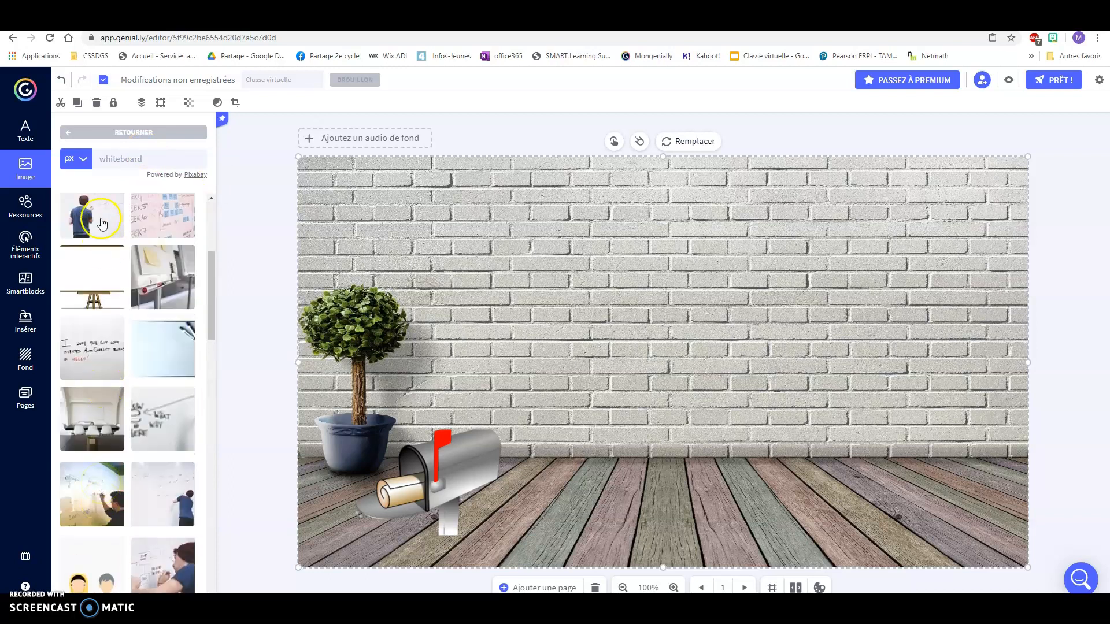
pyautogui.click(102, 265)
# Step: Enlarge the whiteboard and position it in front of the middle of the brick wall
pyautogui.moveTo(705, 331); pyautogui.dragTo(689, 310)
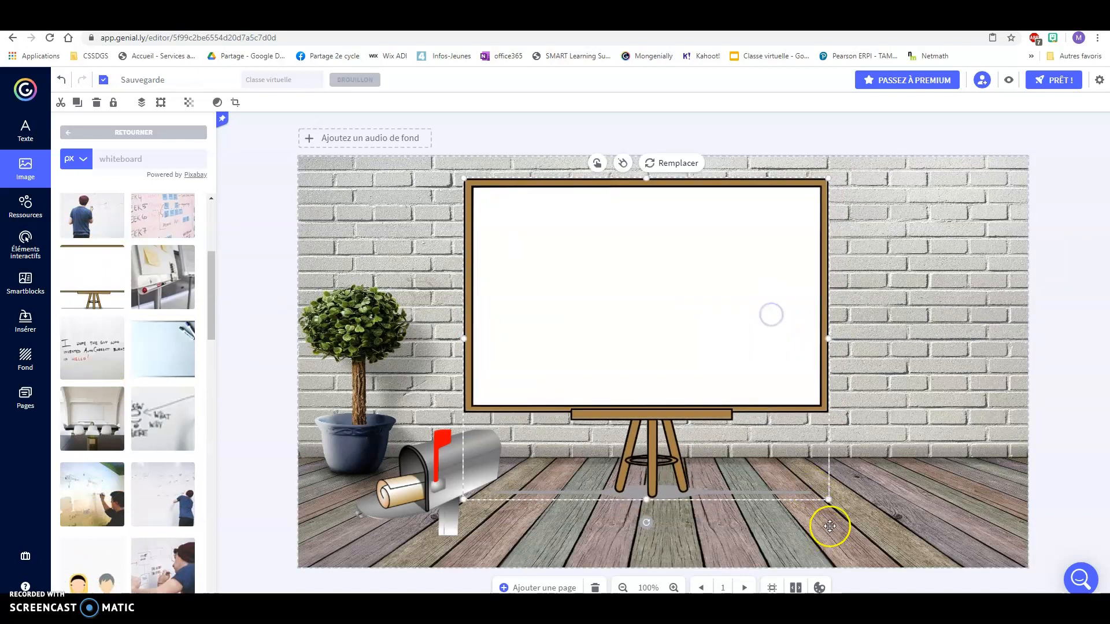
pyautogui.moveTo(828, 499); pyautogui.dragTo(888, 539)
pyautogui.moveTo(658, 406); pyautogui.dragTo(639, 384)
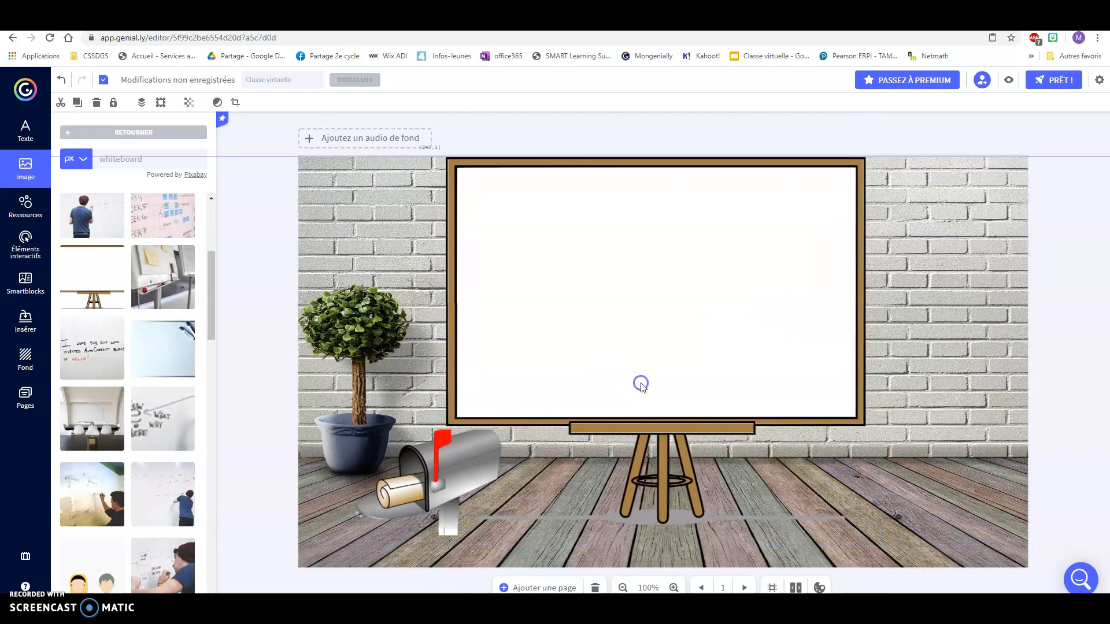
pyautogui.moveTo(866, 526); pyautogui.dragTo(893, 541)
pyautogui.moveTo(636, 402); pyautogui.dragTo(623, 399)
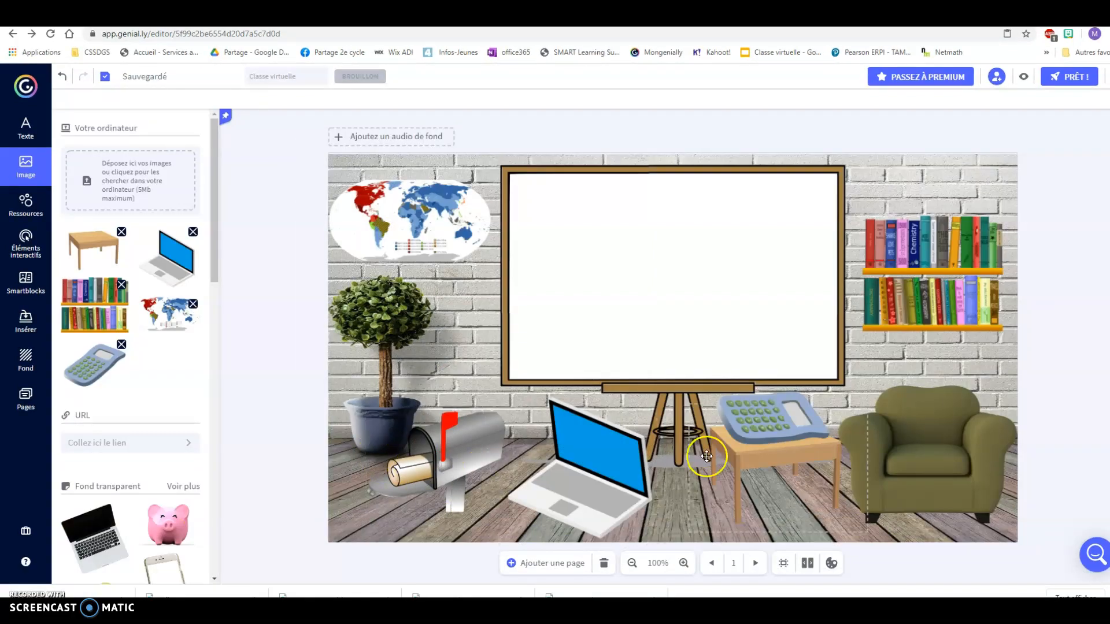
# Step: Shrink the laptop image and place it on the floor between the mailbox and the easel
pyautogui.click(591, 469)
pyautogui.moveTo(672, 543); pyautogui.dragTo(646, 522)
pyautogui.moveTo(584, 469); pyautogui.dragTo(583, 477)
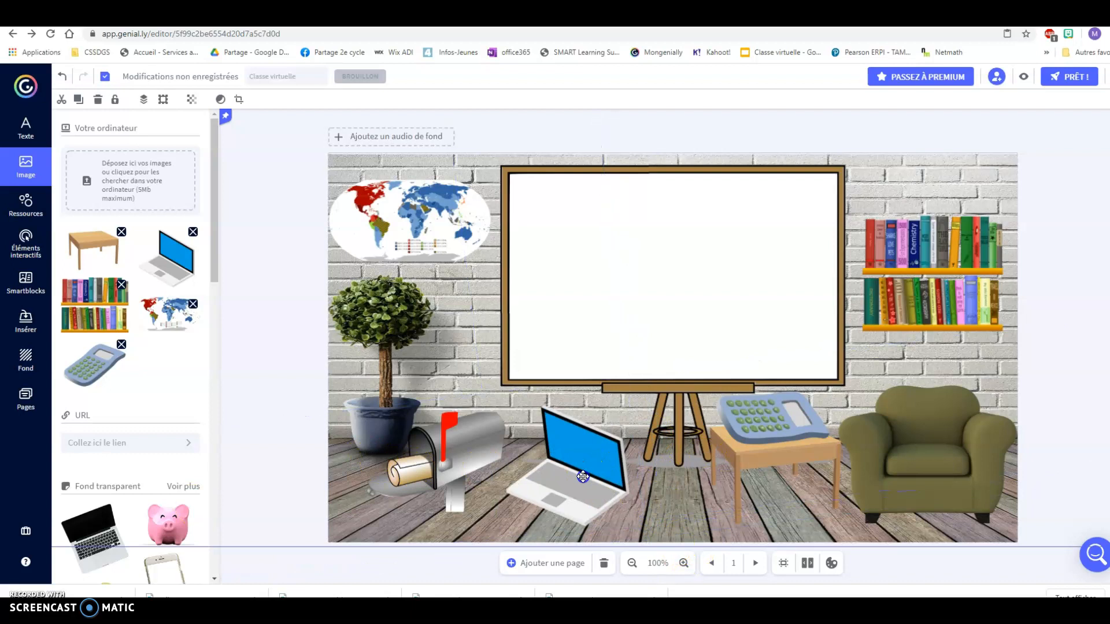
pyautogui.click(732, 507)
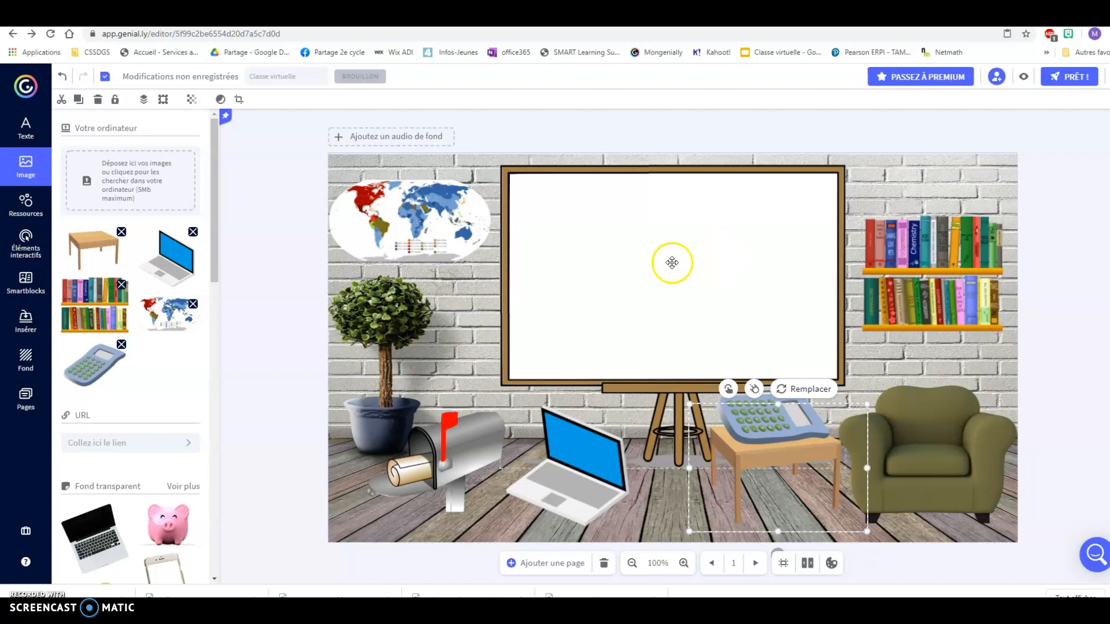
pyautogui.click(26, 129)
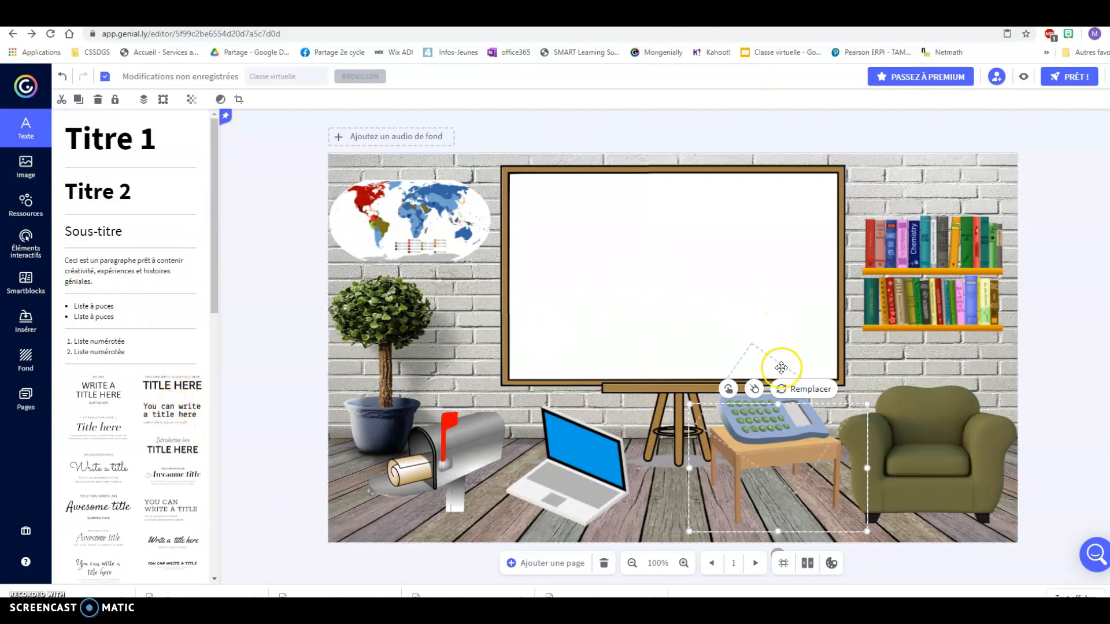
pyautogui.click(975, 533)
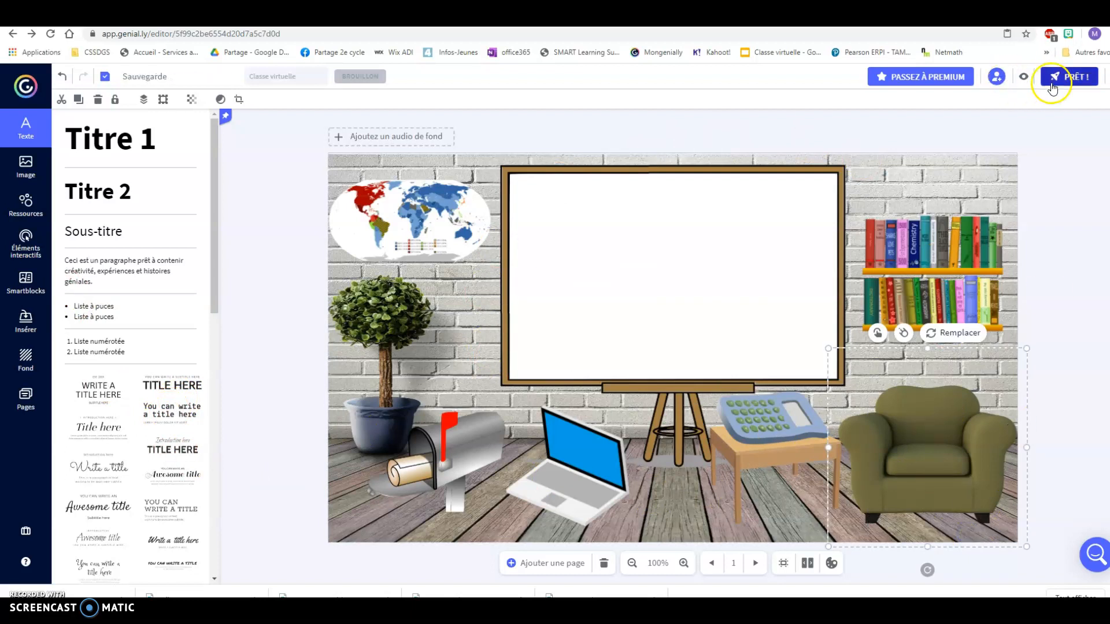
# Step: Copy the cross-legged seated avatar from the recent Bitmoji images and paste it onto the classroom page
pyautogui.click(1068, 34)
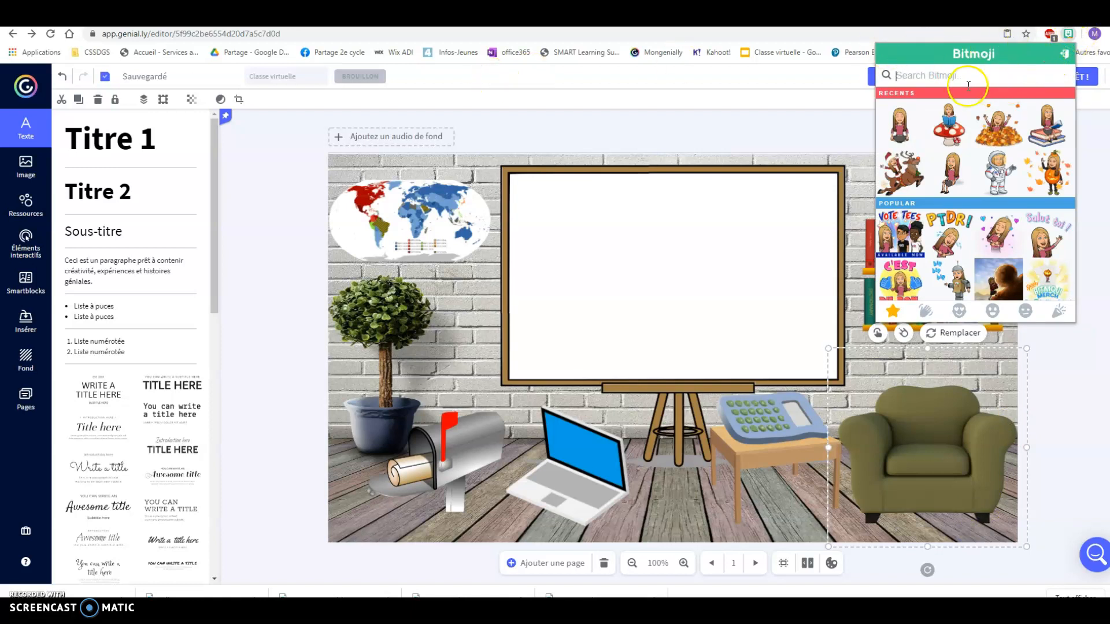
pyautogui.click(900, 124)
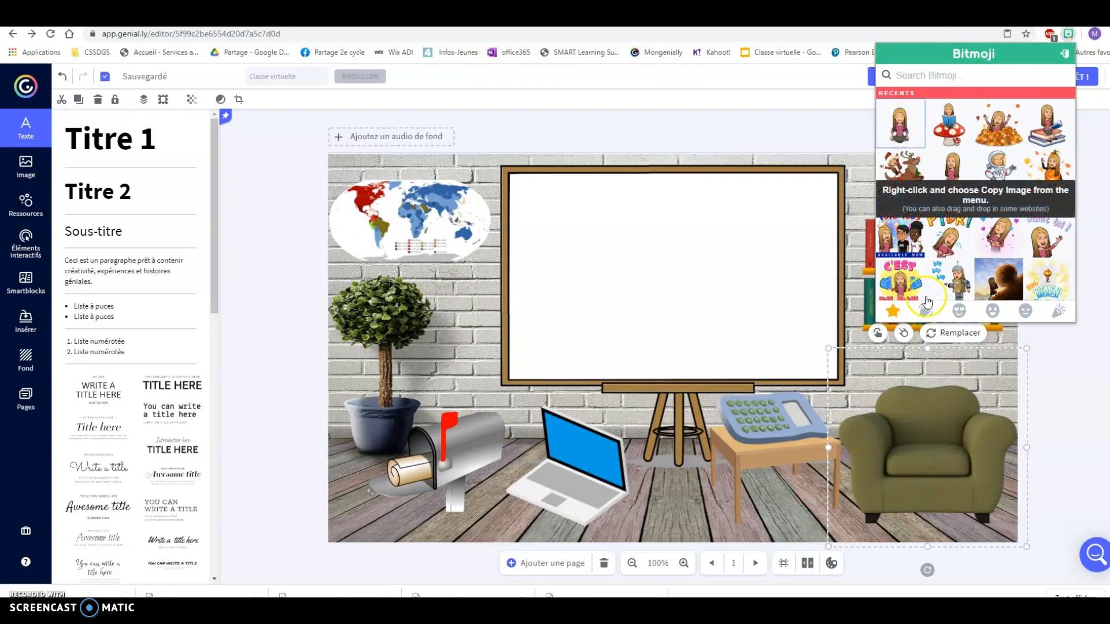
pyautogui.rightClick(906, 131)
pyautogui.rightClick(903, 129)
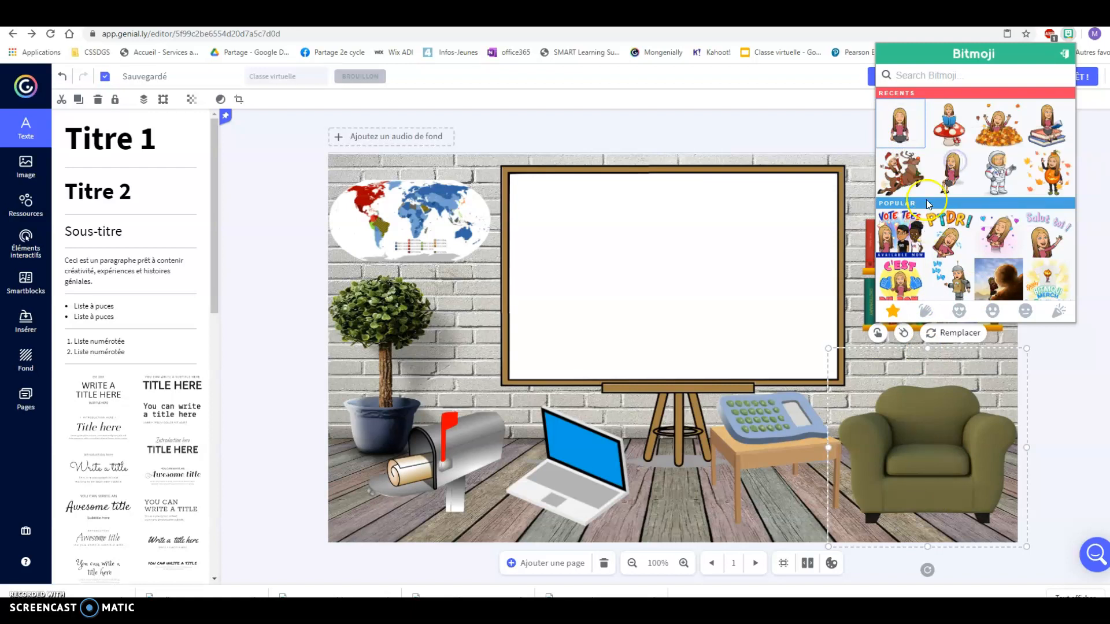
pyautogui.rightClick(888, 384)
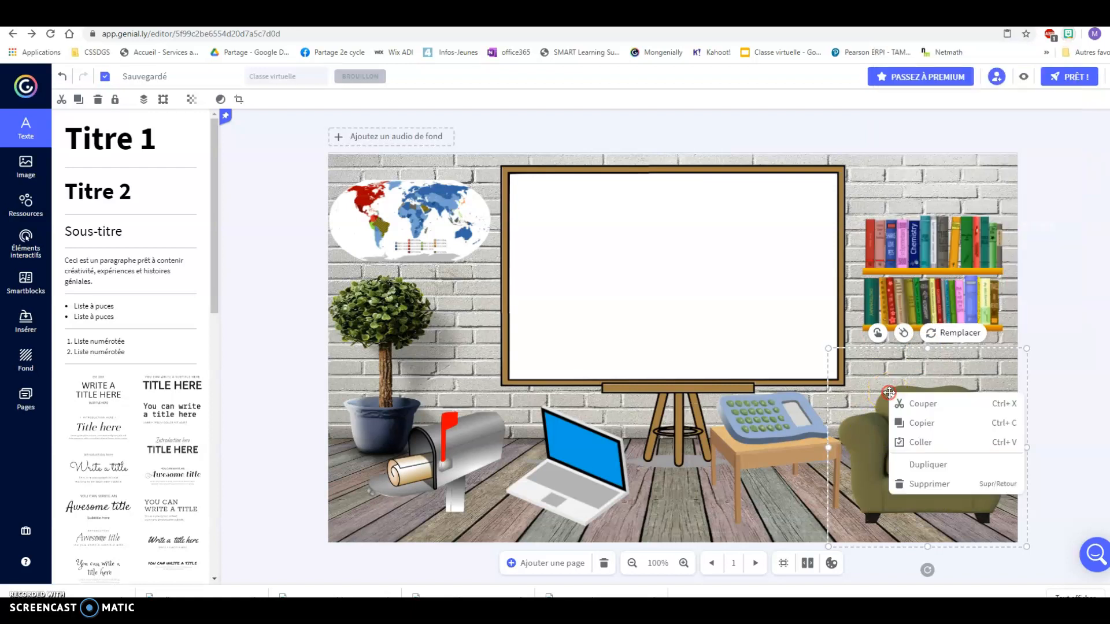
pyautogui.click(931, 443)
# Step: Move the Bitmoji avatar so it sits on the green armchair, and deselect everything
pyautogui.moveTo(688, 341); pyautogui.dragTo(939, 376)
pyautogui.click(745, 529)
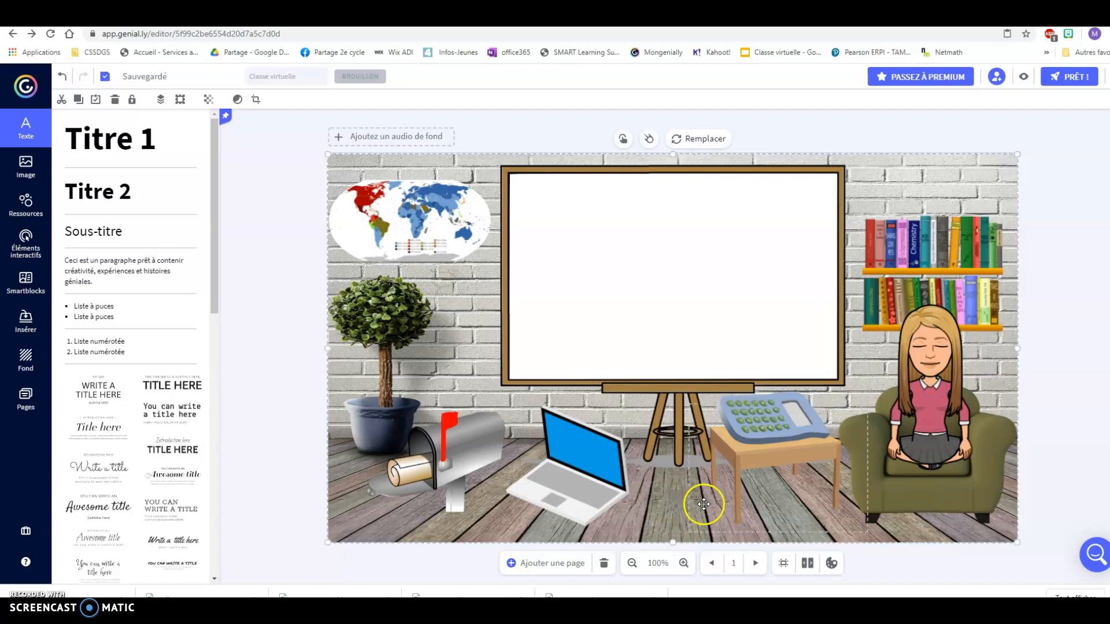
pyautogui.click(303, 248)
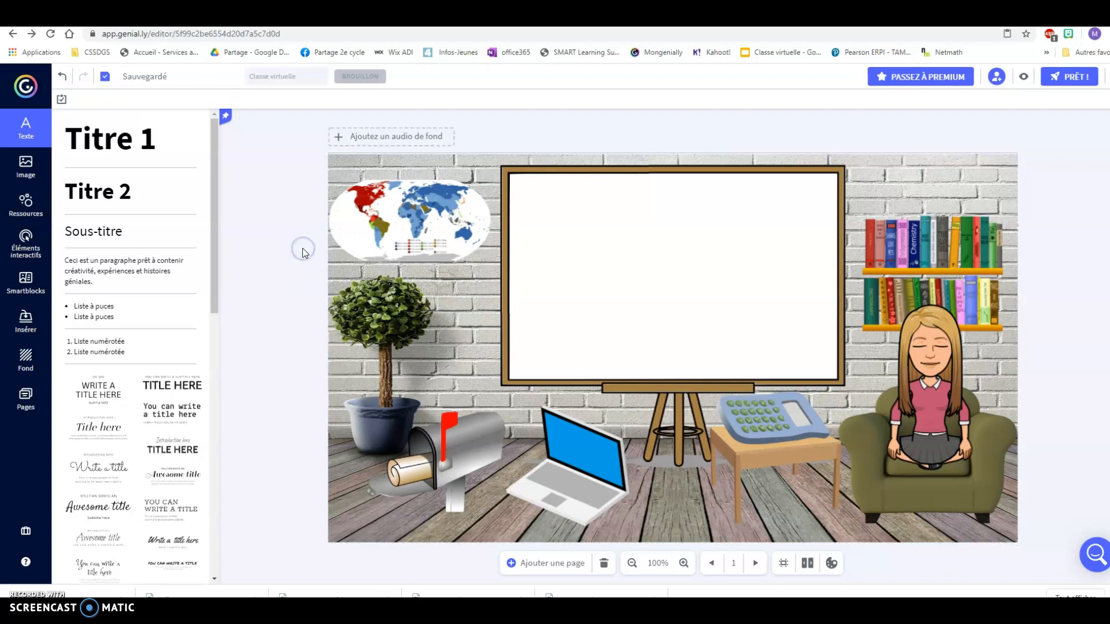